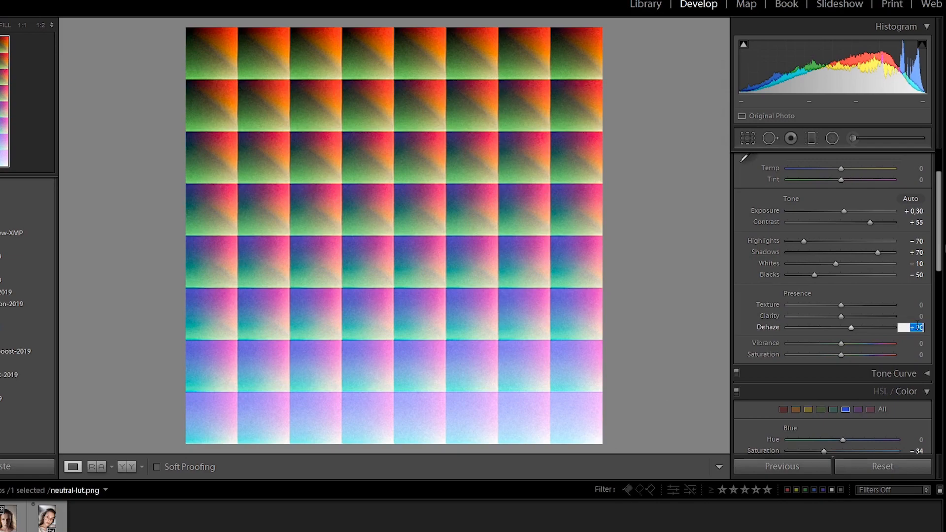
- Turn off Remove Chromatic Aberration and Enable Profile Corrections for the neutral-lut.png image
scroll(919, 335, down, 5)
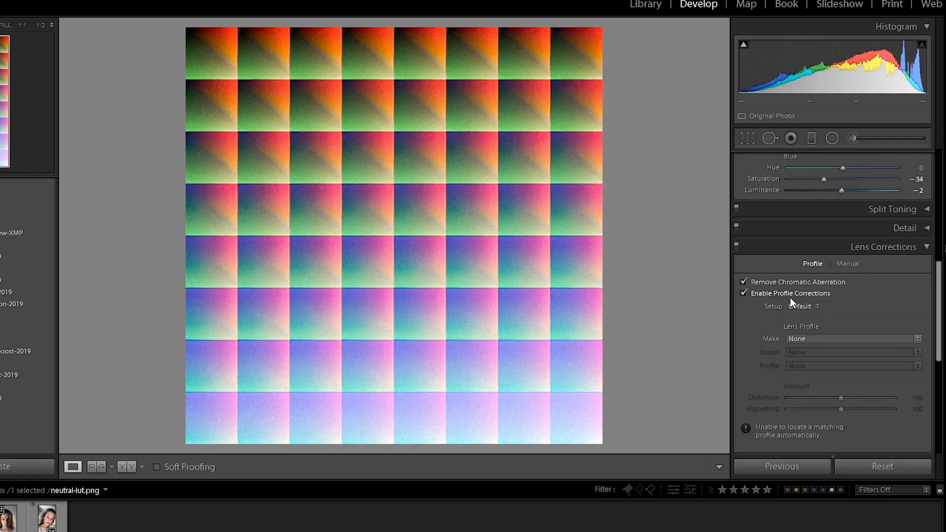
scroll(791, 298, down, 3)
click(743, 215)
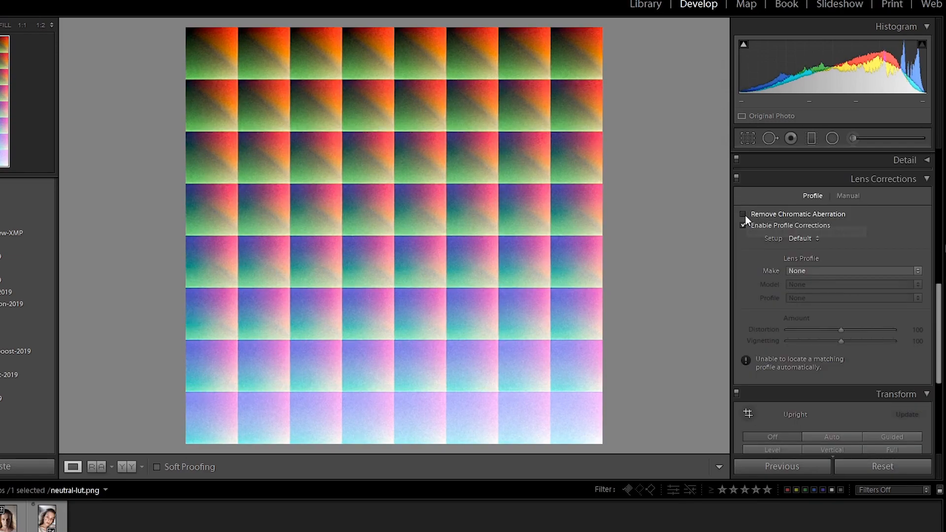
click(744, 225)
- Disable the Effects adjustments, including post-crop vignetting and grain, on the neutral LUT image
scroll(849, 273, down, 5)
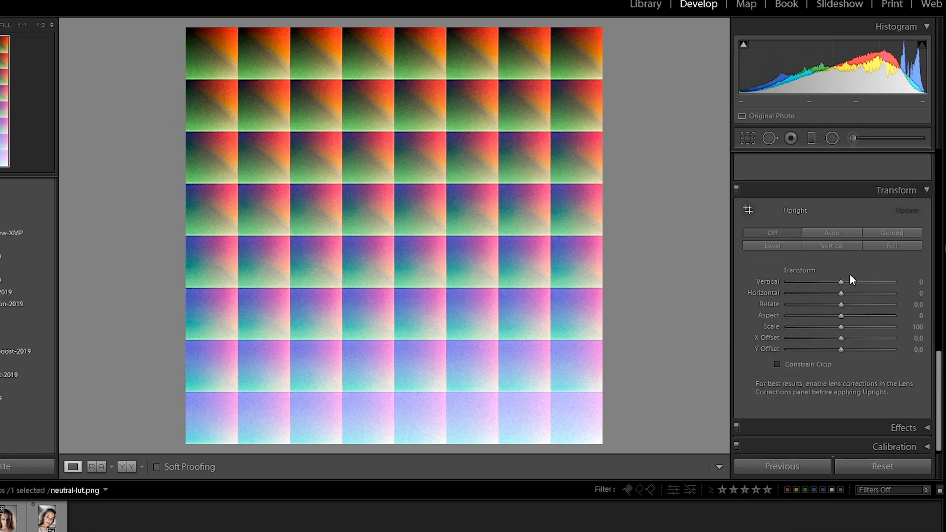
click(929, 425)
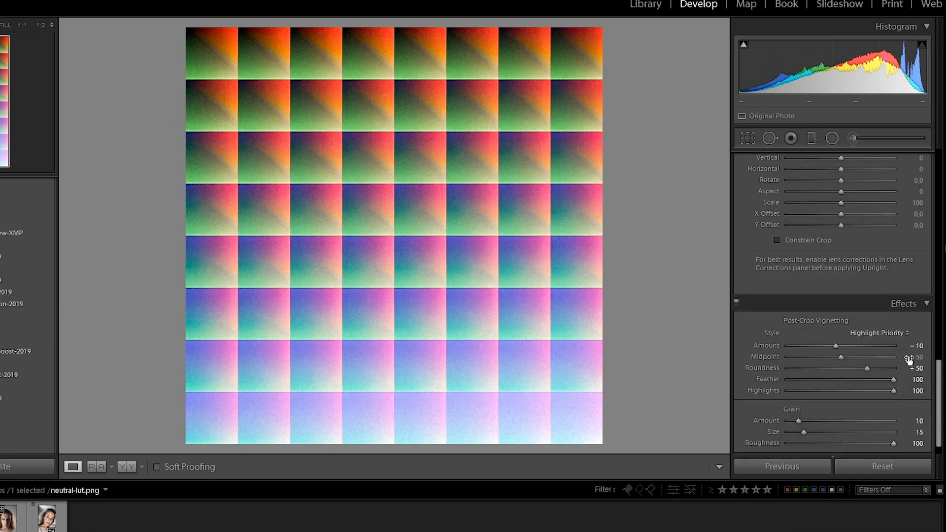
click(737, 304)
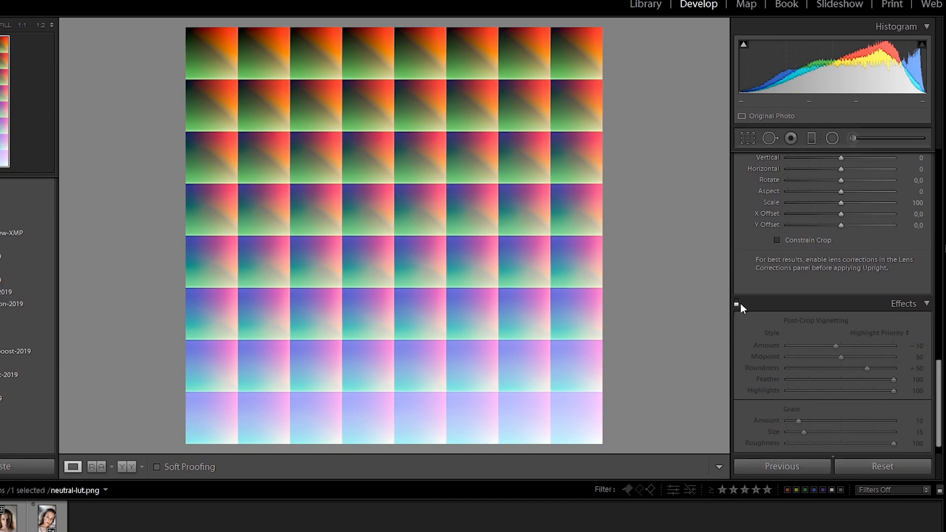
click(927, 304)
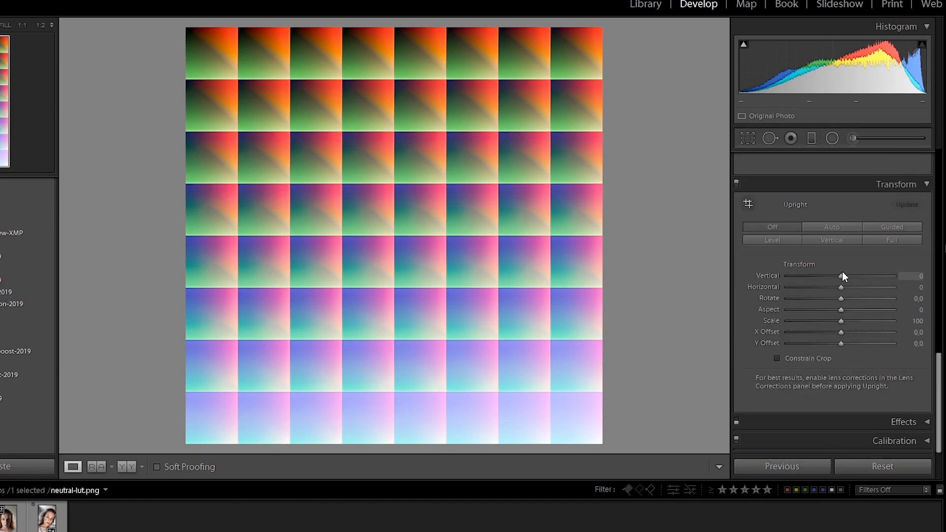
- Disable the Transform and Detail adjustments on the LUT image and return to its Basic settings
click(737, 183)
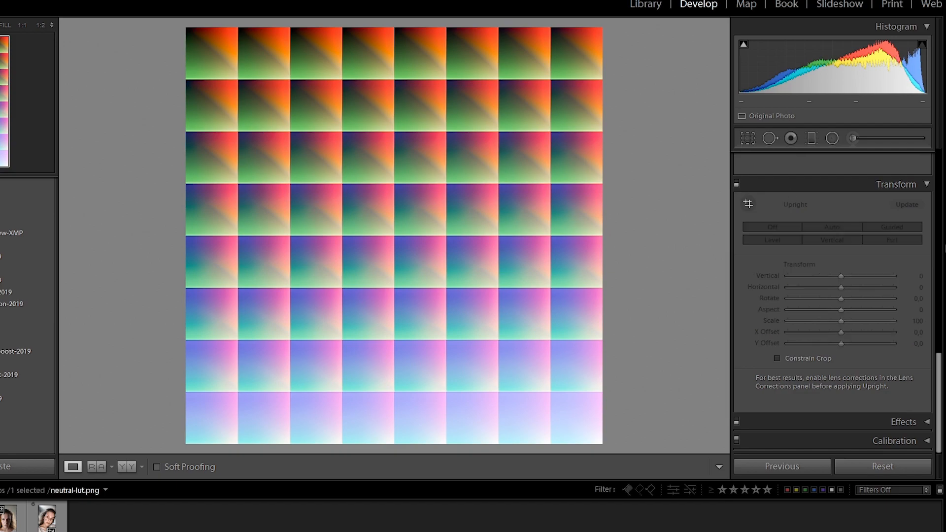
click(929, 185)
scroll(833, 217, up, 2)
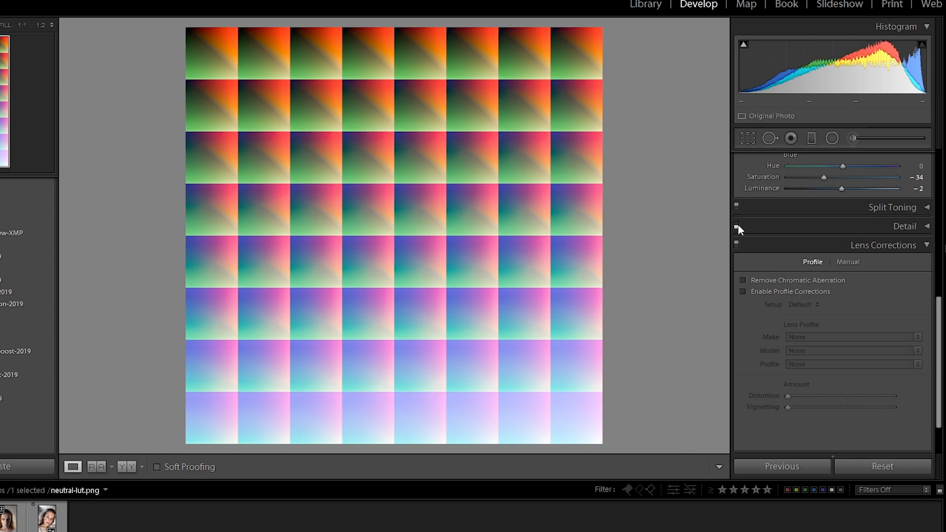
scroll(878, 215, up, 2)
scroll(877, 215, up, 2)
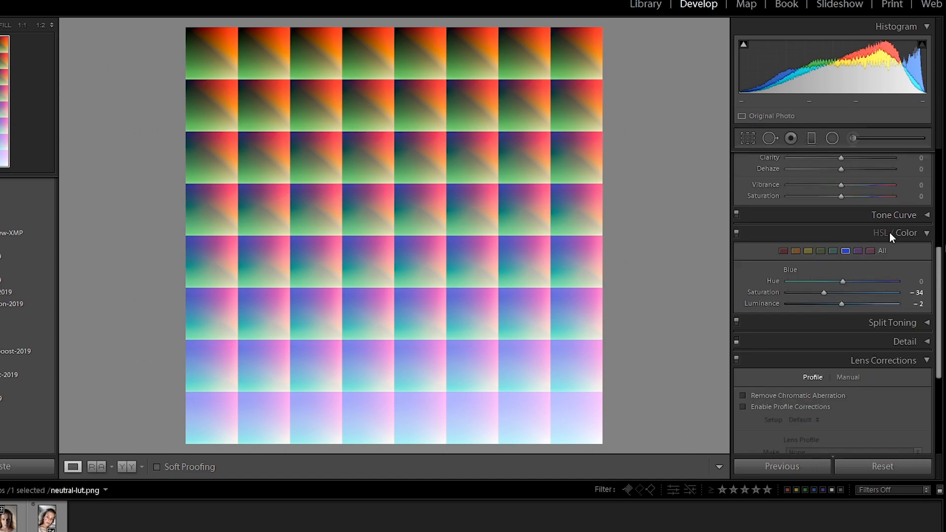
scroll(892, 217, up, 6)
scroll(892, 217, up, 2)
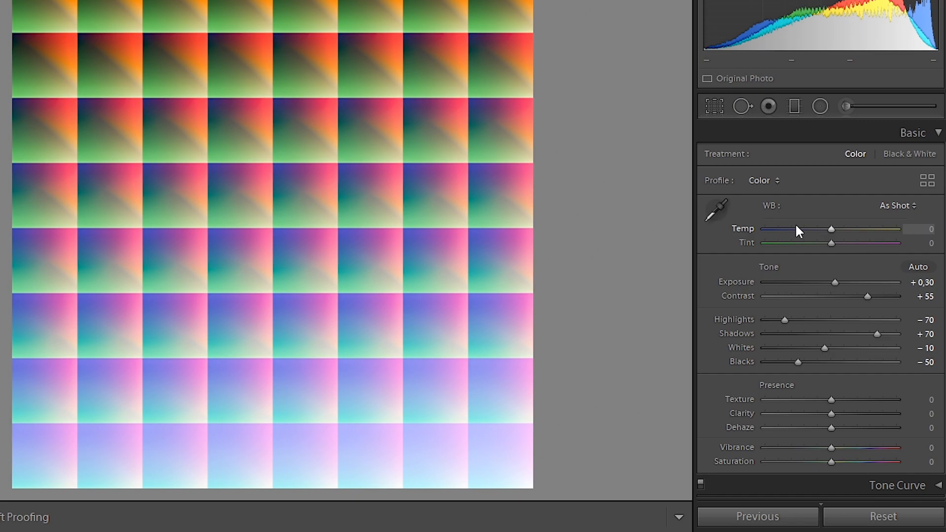
- Open the export options for the edited neutral-lut.png image
right_click(22, 479)
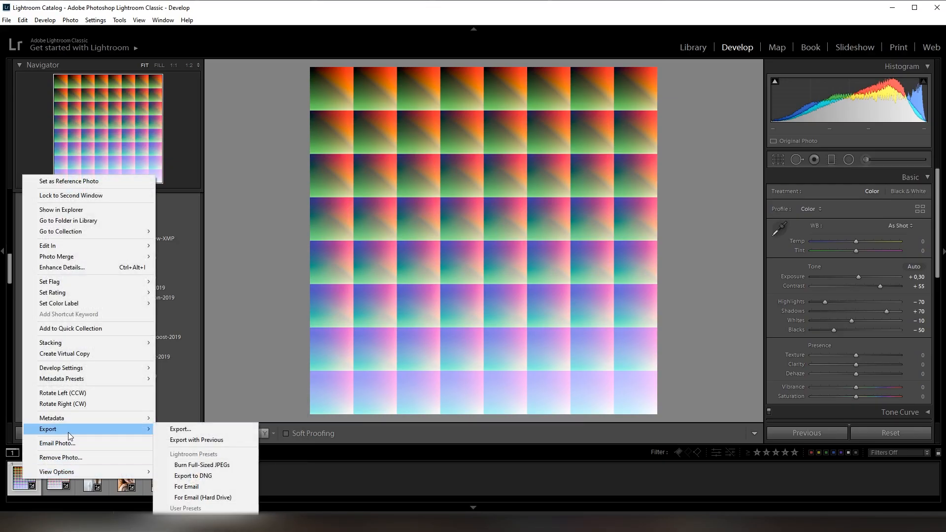
mouse_move(149, 429)
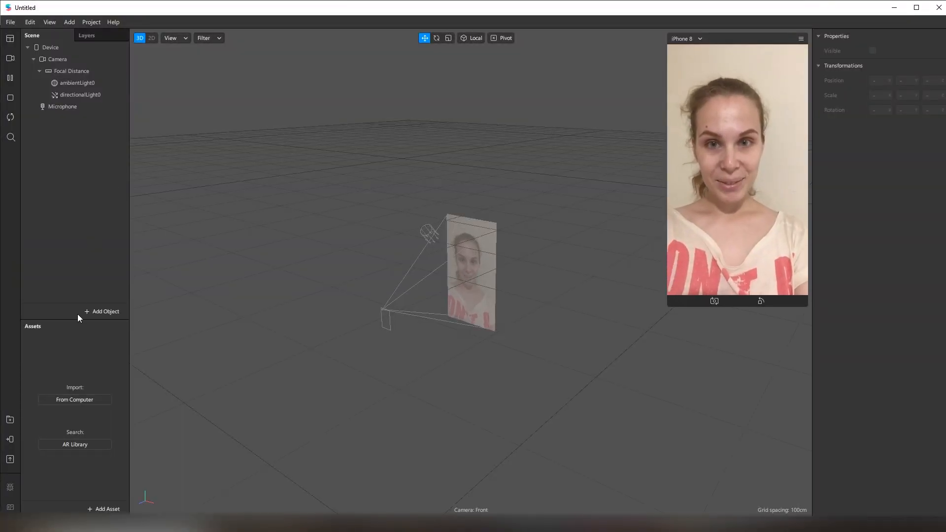
- Switch to the Spark AR Studio project, add a rectangle to the scene and rename it preset
click(87, 312)
text(rec)
key(Return)
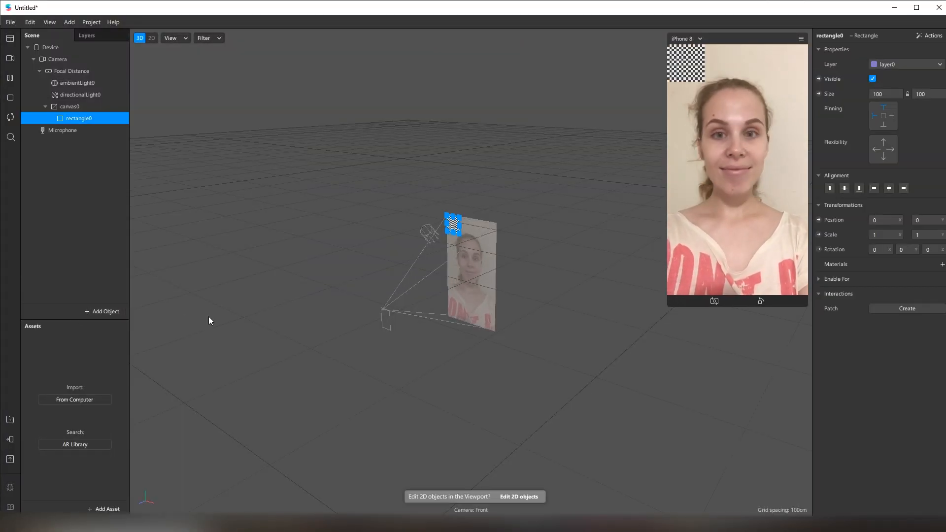
double_click(75, 118)
text(preset)
key(Return)
- Make the preset rectangle fill the full width and height of the canvas
click(886, 94)
click(887, 108)
click(927, 94)
click(928, 107)
- Create a material for the rectangle, name it preset and set its shader type to Flat
click(943, 264)
double_click(62, 349)
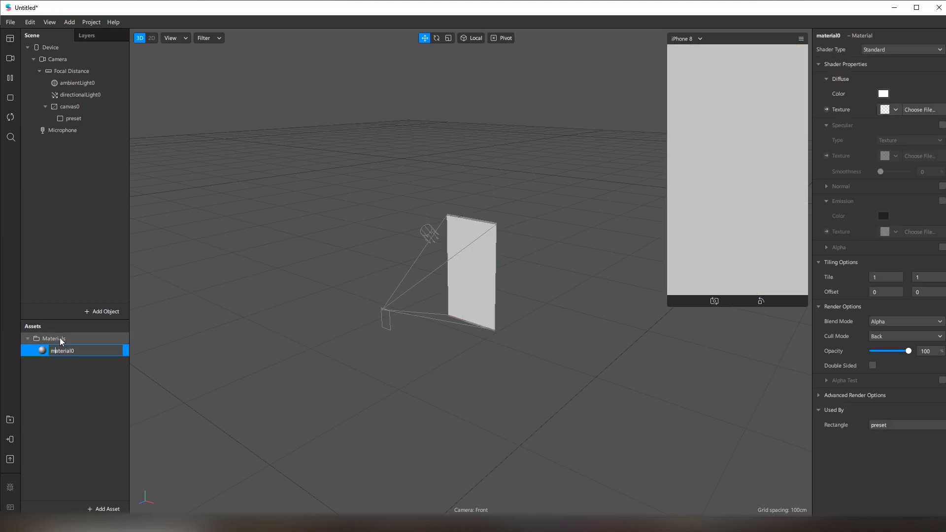
text(preset)
click(892, 49)
click(887, 62)
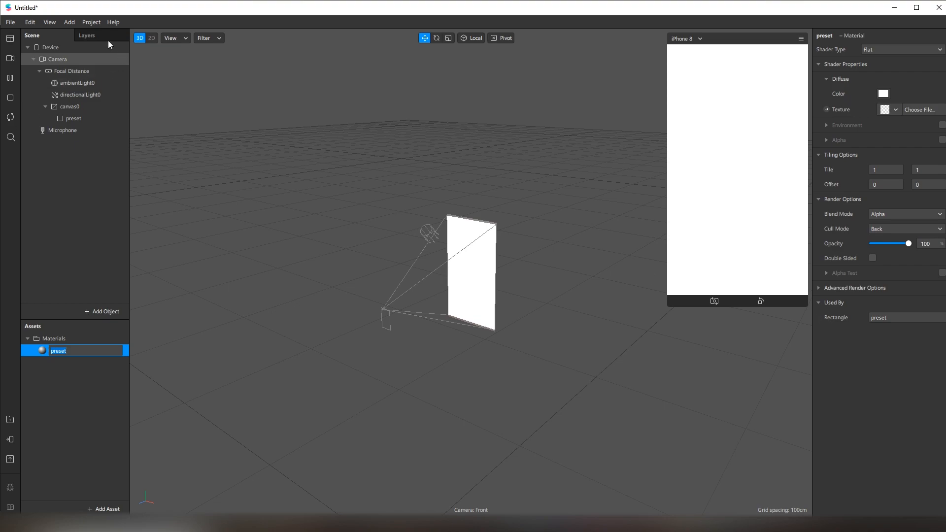
- Show the Patch Editor and enlarge it to give more room for patches
click(84, 22)
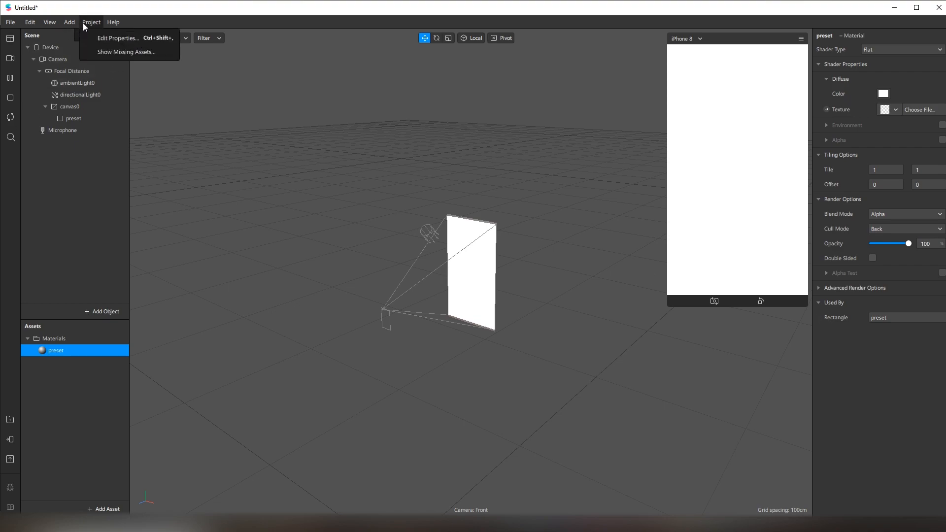
mouse_move(47, 22)
click(316, 133)
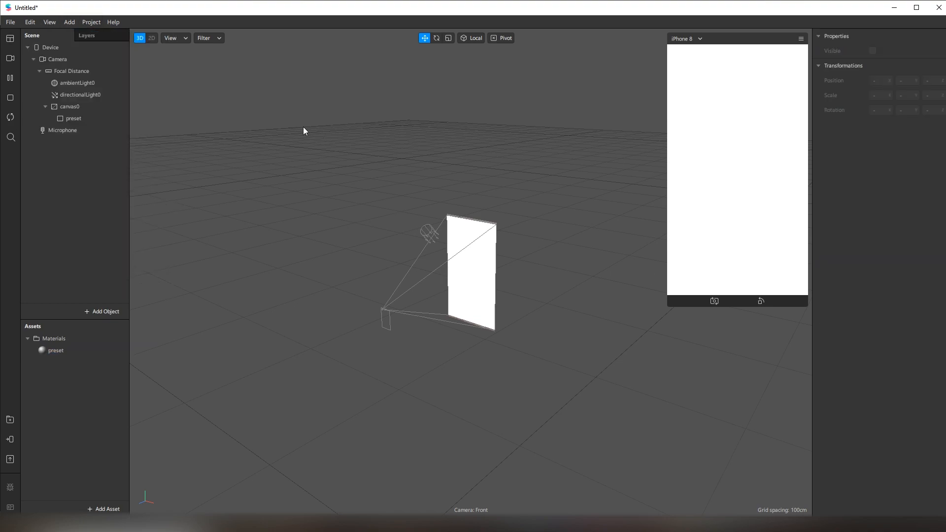
click(55, 22)
click(62, 39)
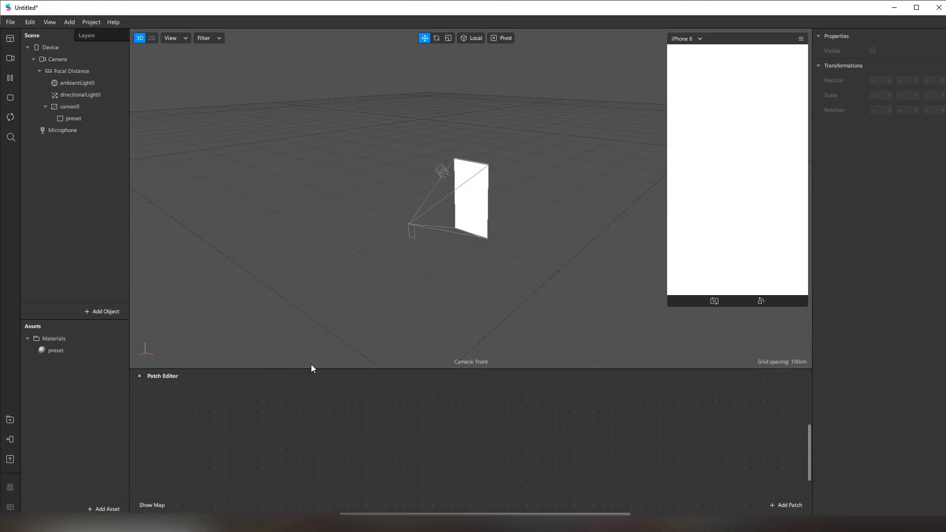
drag(317, 369, 317, 252)
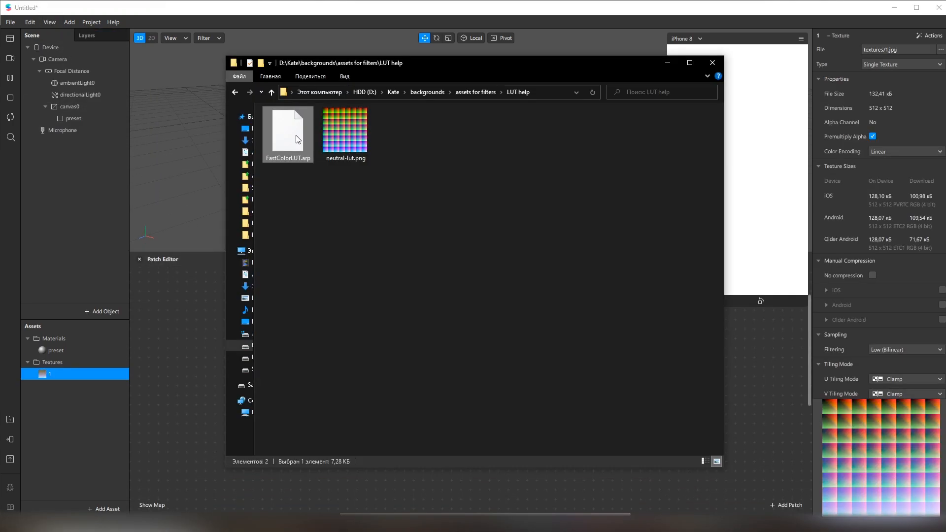
- Import the FastColorLUT.arp patch from the LUT help folder into the project's assets
drag(288, 136, 73, 449)
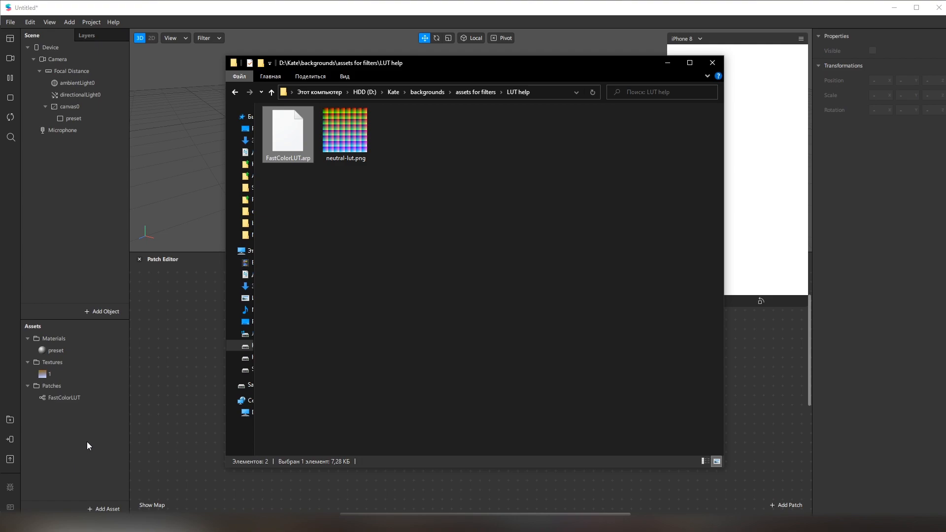
click(667, 62)
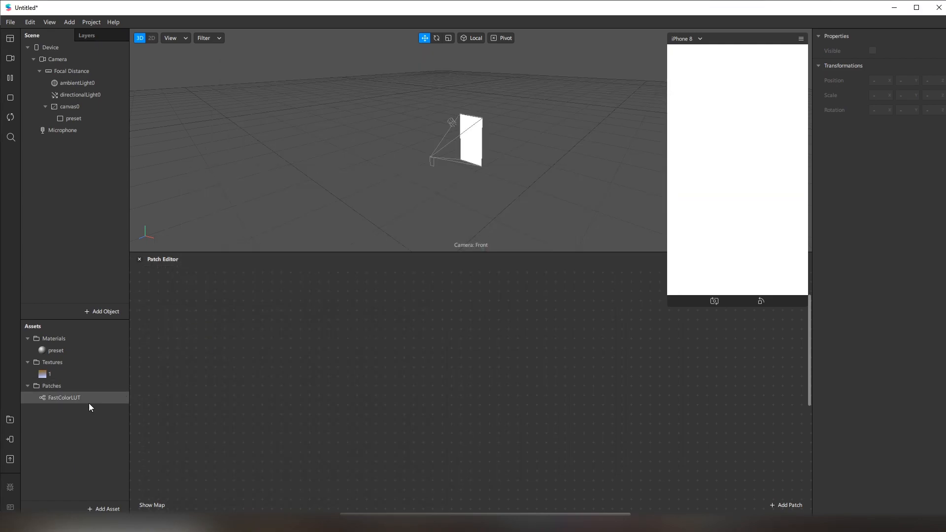
click(78, 399)
click(53, 374)
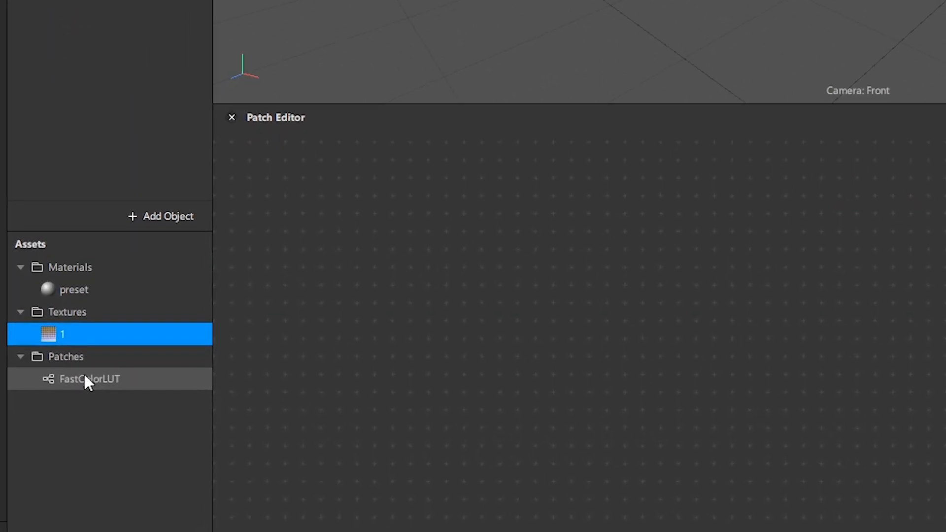
click(84, 379)
click(76, 379)
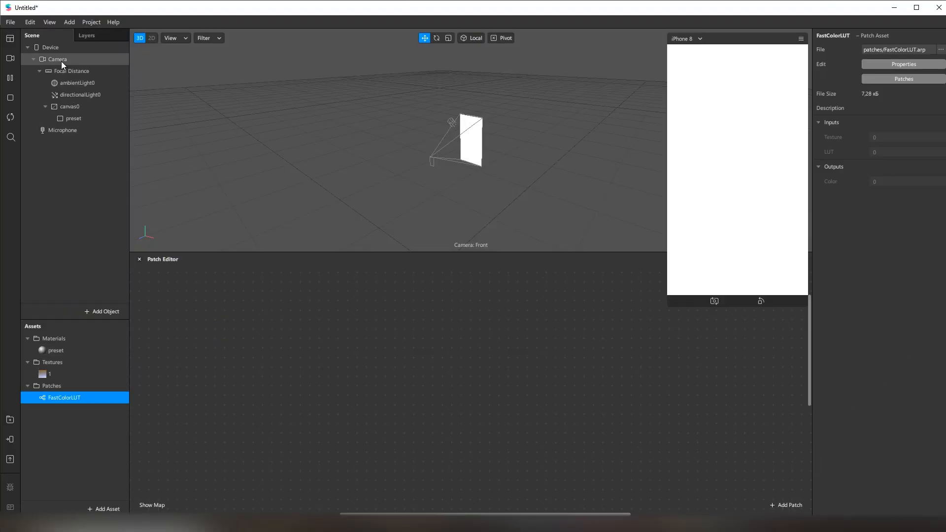
- Extract a texture from the camera, and place the camera texture and FastColorLUT patches in the Patch Editor
click(61, 61)
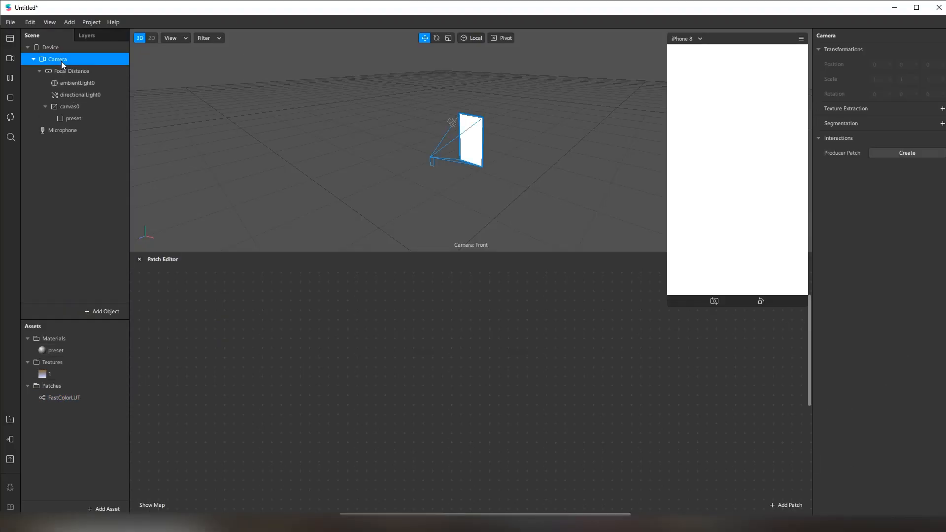
click(943, 109)
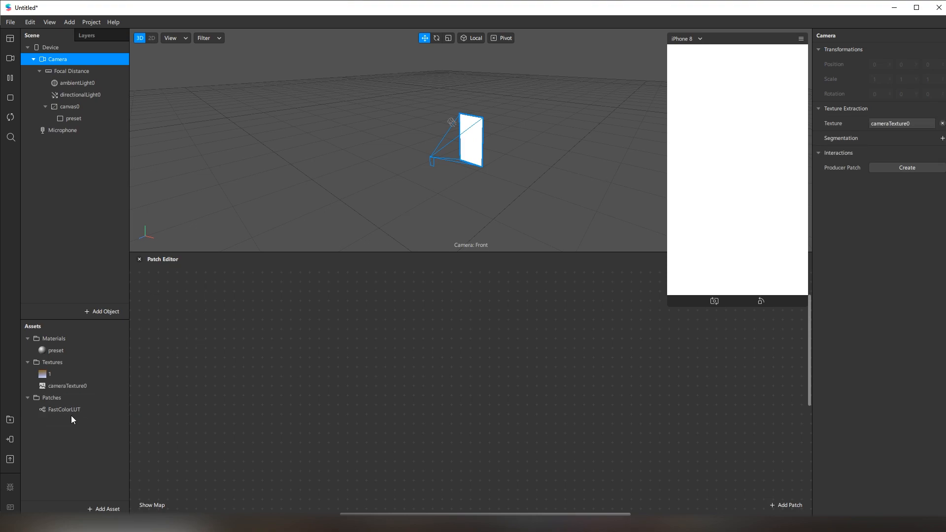
drag(66, 386, 207, 356)
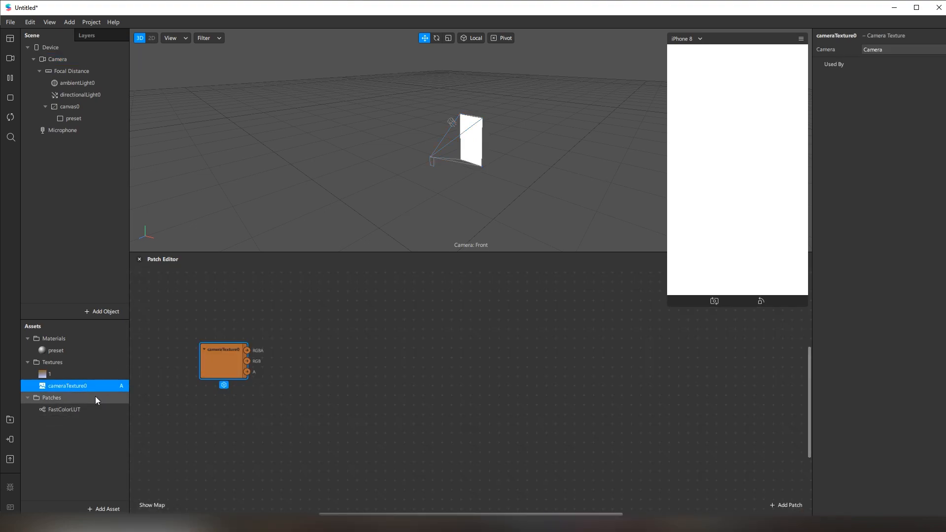
drag(62, 410, 235, 430)
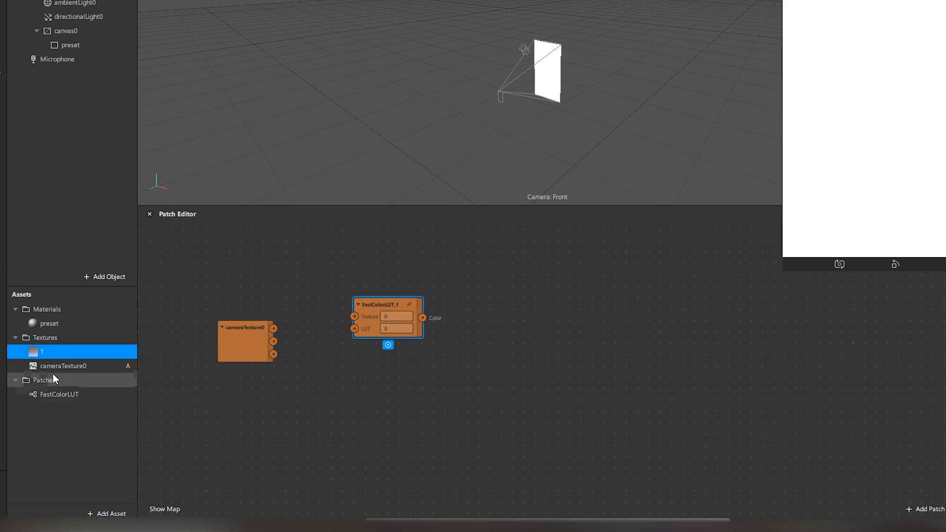
- Add texture 1 as a patch and connect the RGBA outputs of the camera texture and texture 1 to FastColorLUT's Texture and LUT inputs
drag(101, 350, 319, 325)
drag(289, 274, 282, 413)
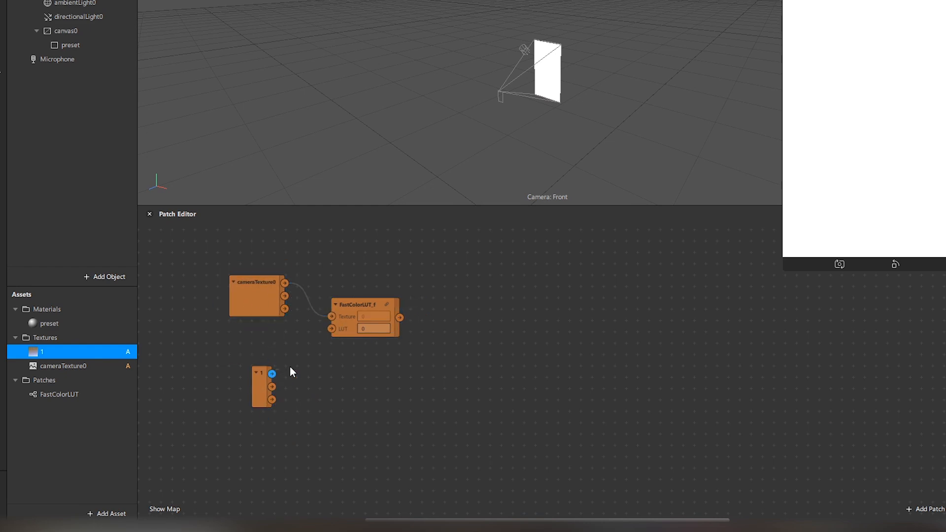
drag(272, 373, 332, 329)
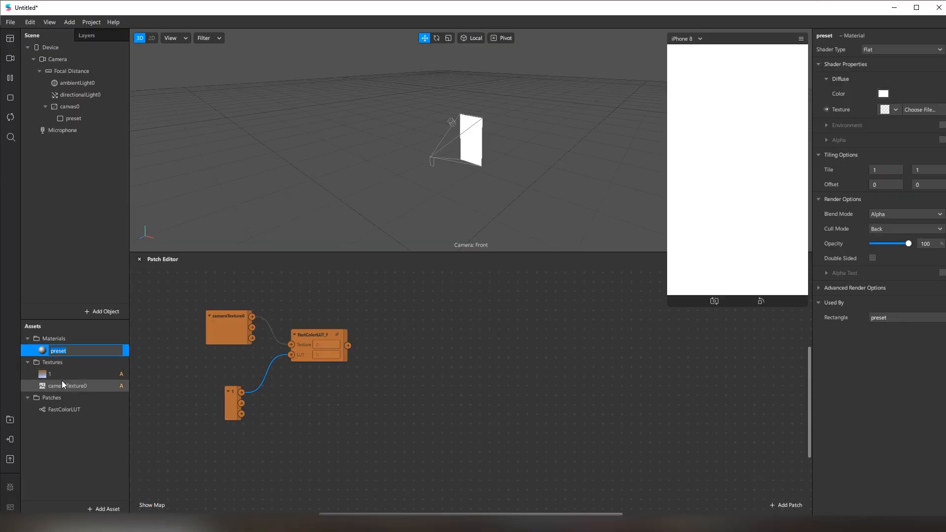
- Create a diffuse texture patch for the preset material and connect the FastColorLUT color output to it
click(79, 386)
click(72, 351)
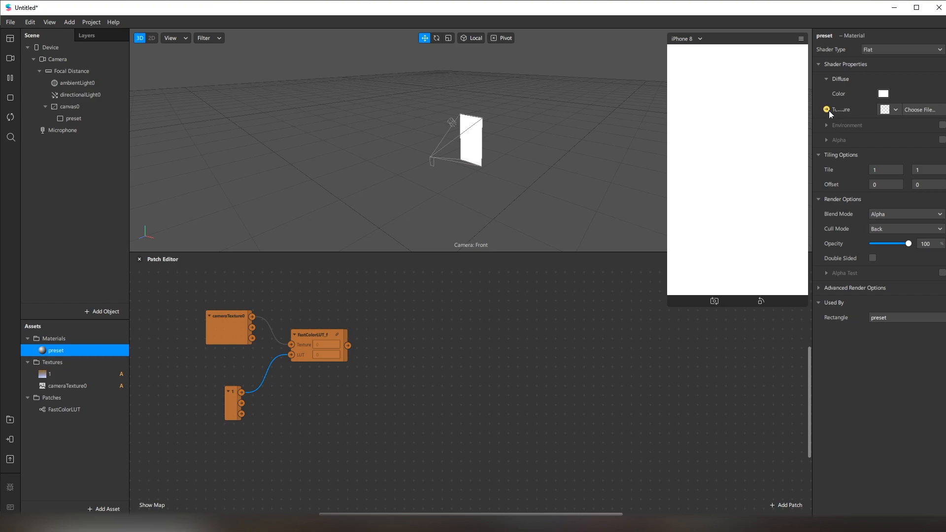
click(827, 109)
drag(471, 397, 434, 377)
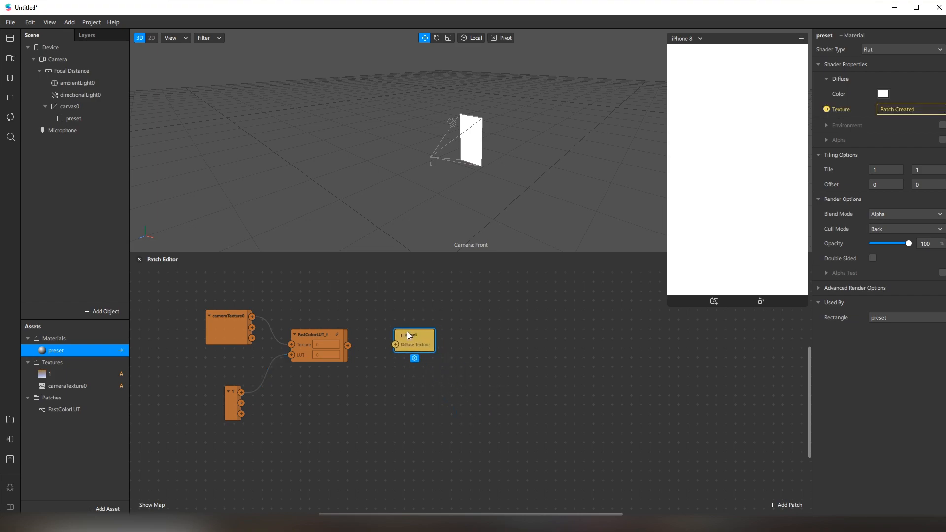
drag(394, 347, 395, 345)
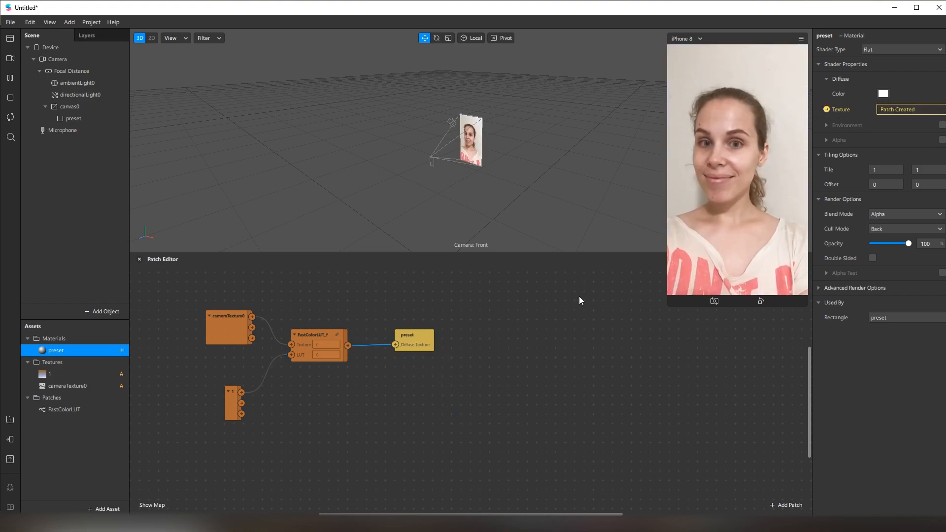
- Enlarge the device preview and toggle the preset rectangle's visibility to compare the camera image with and without the color filter
drag(671, 303, 596, 437)
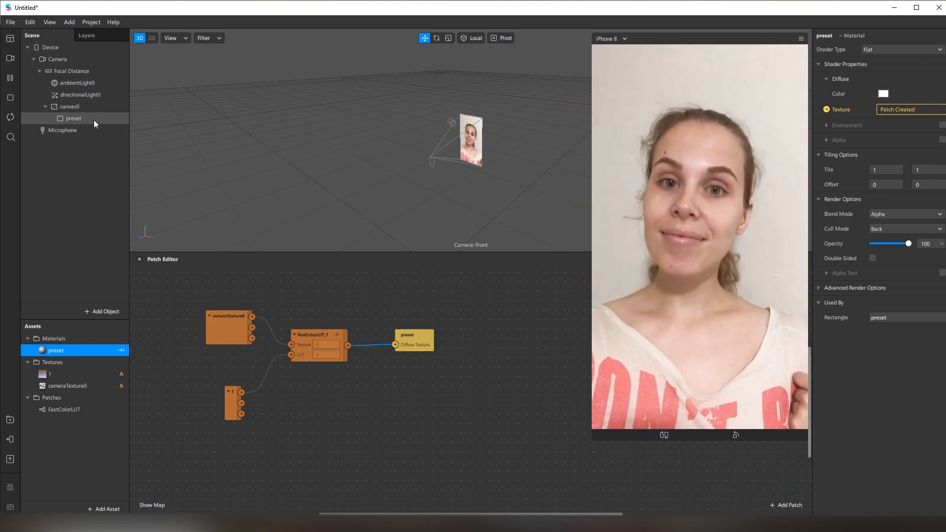
click(94, 119)
click(874, 78)
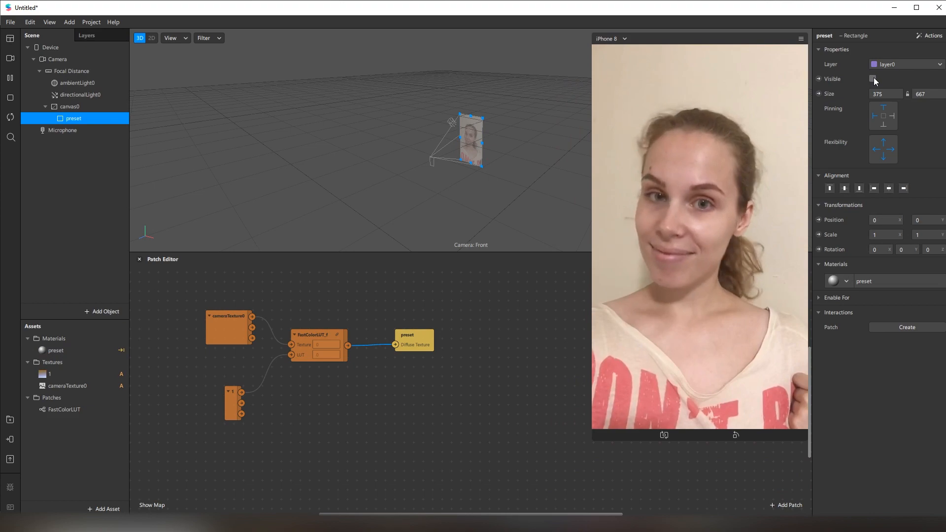
click(874, 77)
click(874, 78)
click(873, 78)
click(874, 78)
click(874, 78)
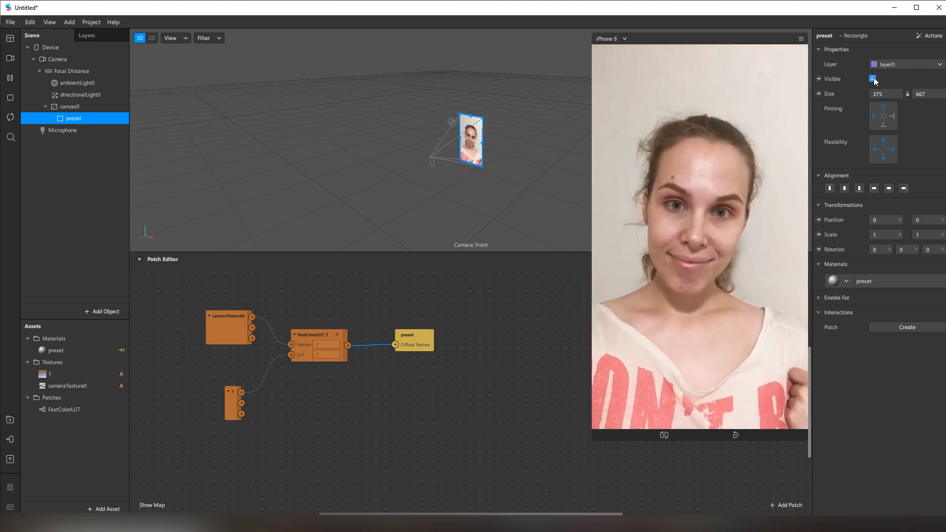
- Toggle the preset rectangle's visibility off and on again to check the color filter in the device preview
click(874, 78)
click(874, 78)
click(874, 78)
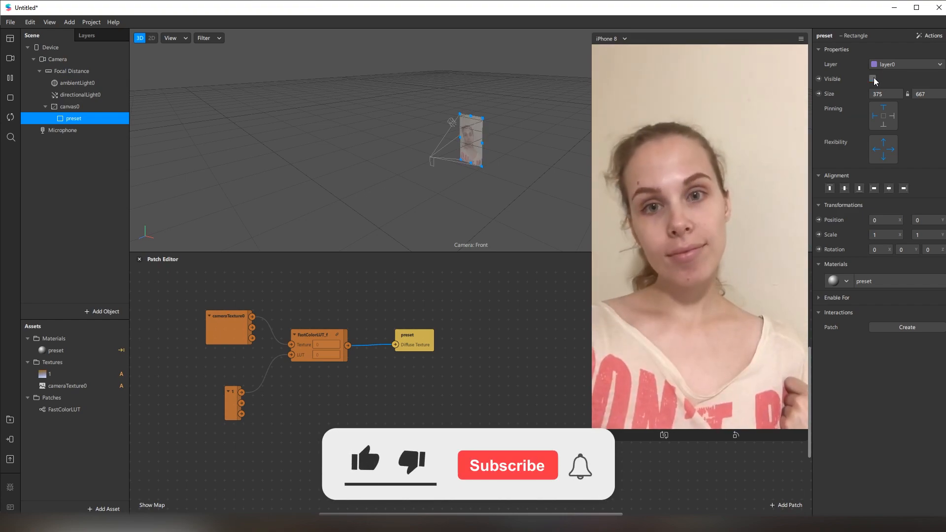
click(874, 78)
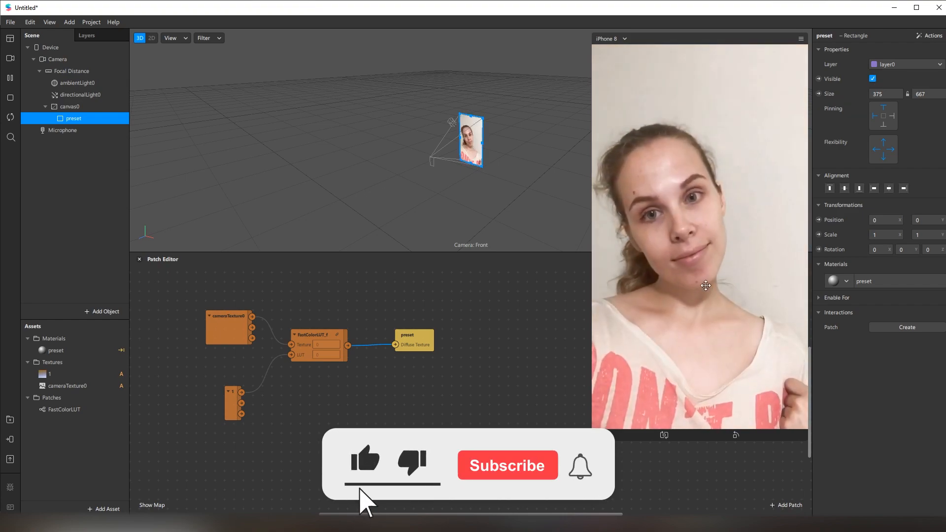
- Add a second rectangle under canvas0 and rename it sparkles
click(89, 314)
text(re)
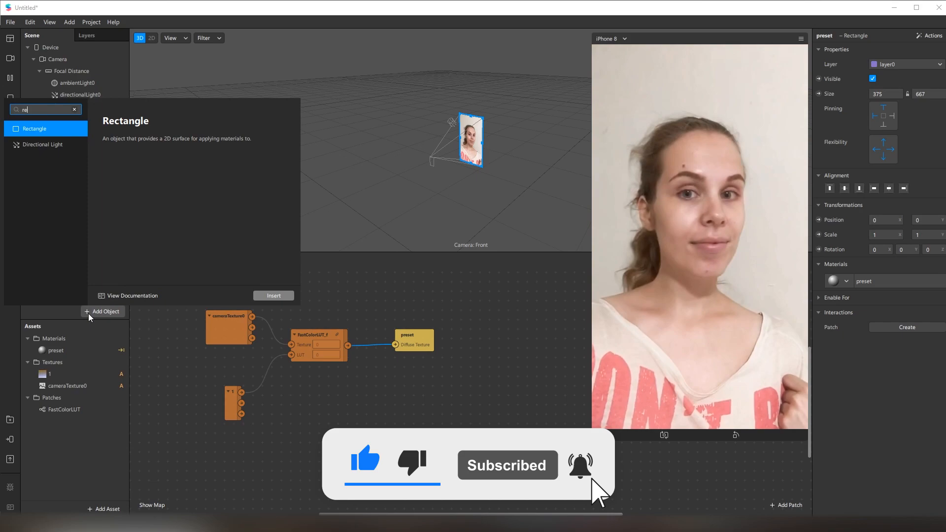
key(Return)
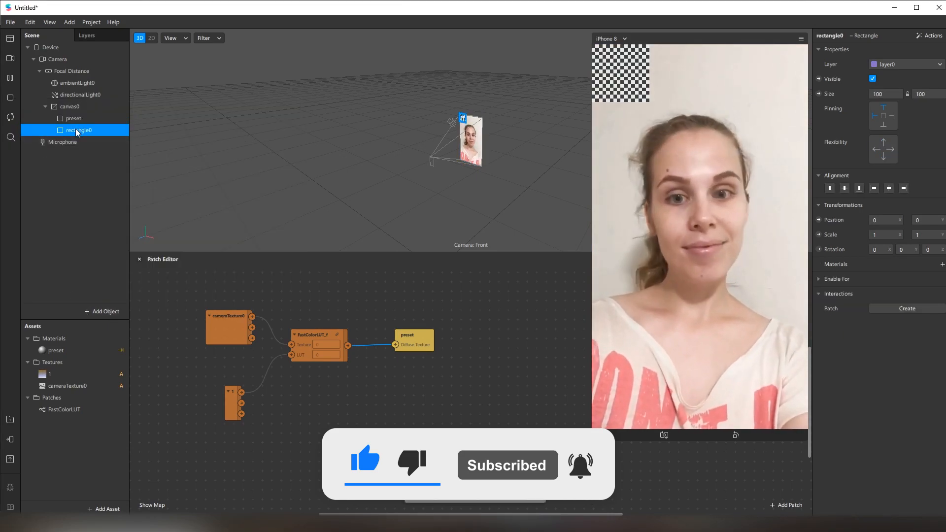
double_click(72, 130)
text(sparkle)
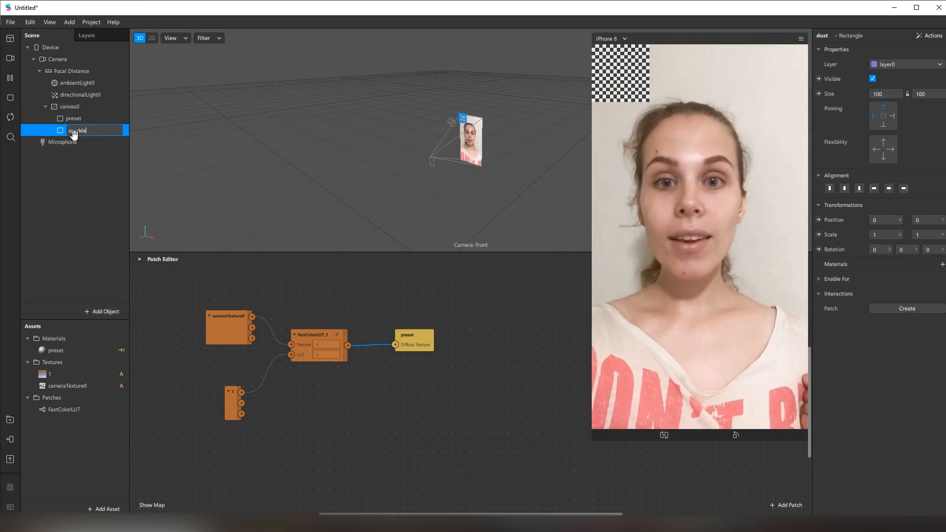
text(s)
key(Return)
- Make the sparkles rectangle fill the full width and height, and give it a new material named sparkles
click(886, 107)
click(928, 108)
click(943, 265)
click(916, 299)
text(sparkles)
key(Return)
- Set the sparkles material's shader type to Flat and assign a new animation sequence as its diffuse texture
click(912, 50)
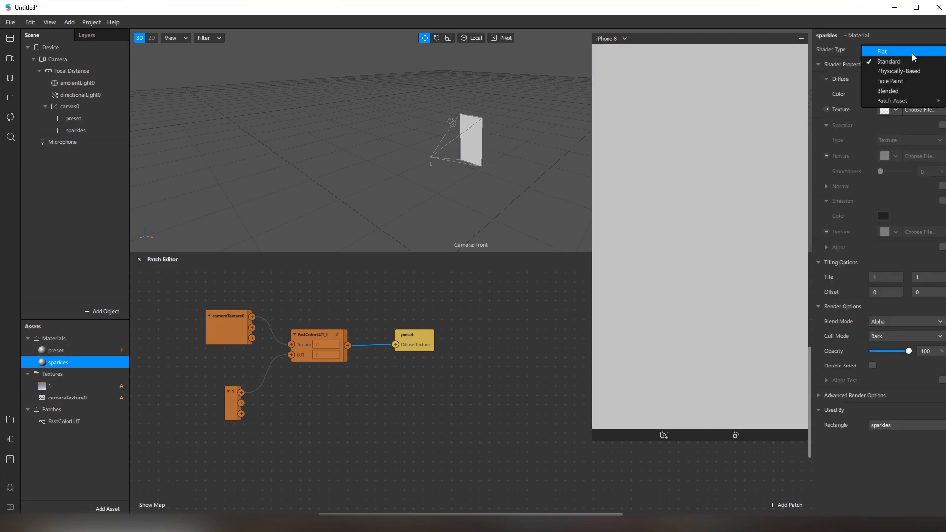
click(895, 101)
click(895, 109)
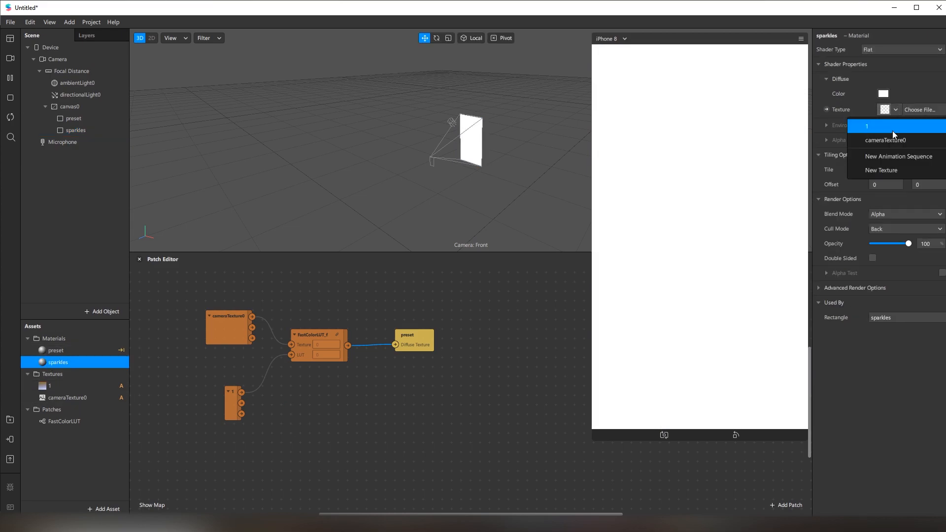
click(896, 156)
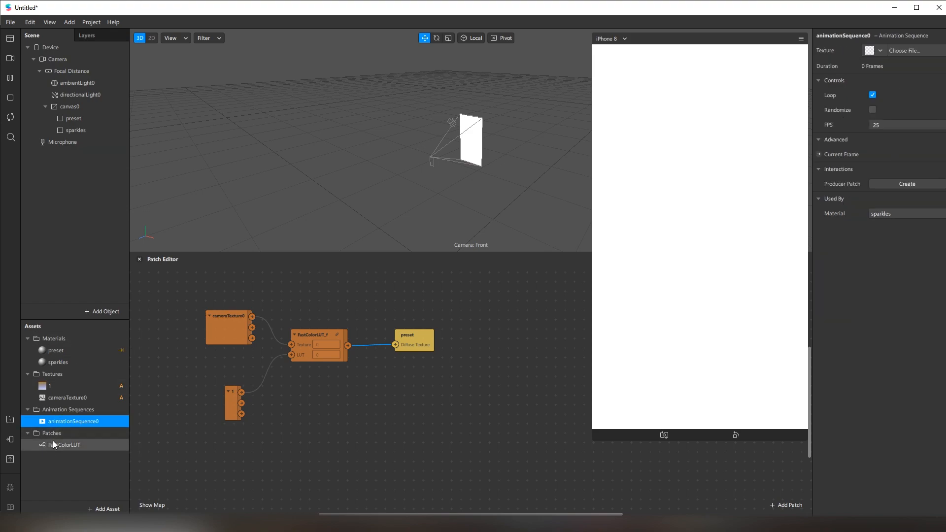
- Import byKateCreate (1).png through (4).png from the sparkles folder as the animation sequence's image texture
click(871, 55)
click(906, 67)
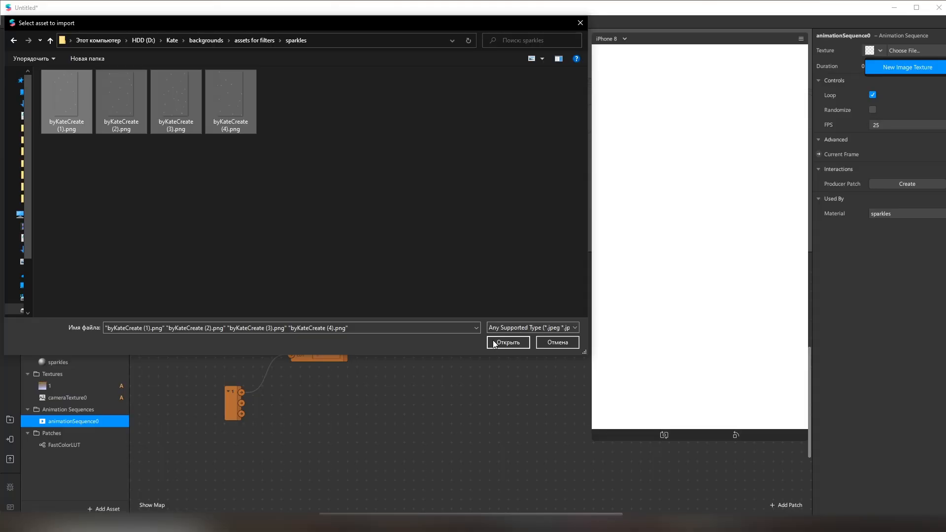
click(700, 506)
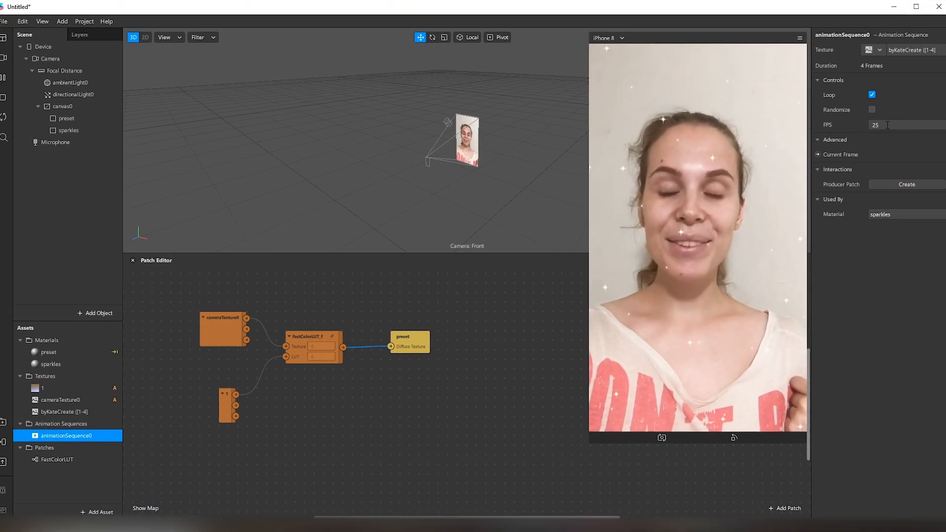
- Try a playback rate of 10 FPS for the animation sequence
drag(888, 125, 849, 125)
text(10)
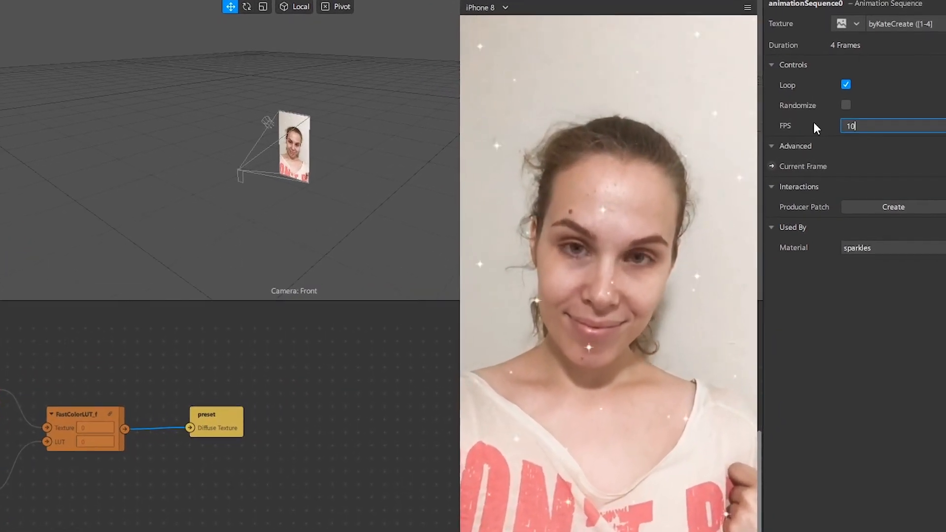
key(Return)
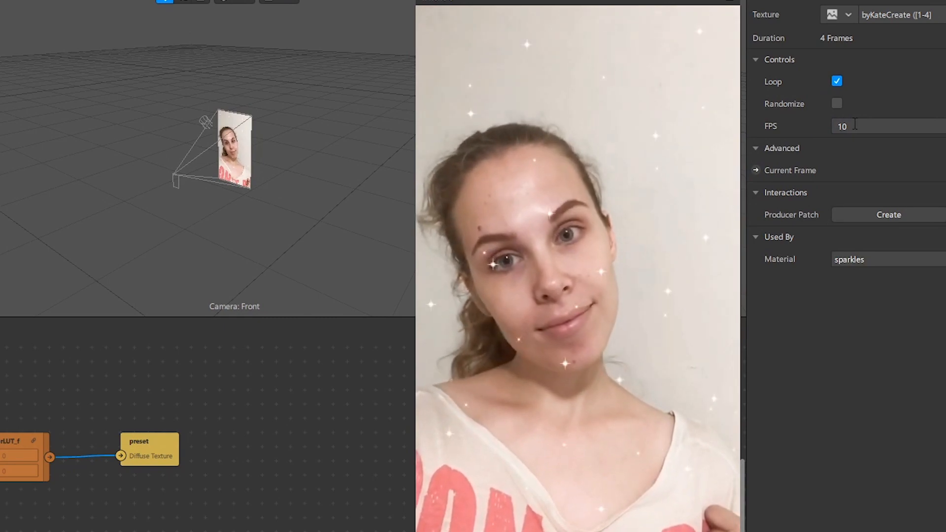
- Set the animation sequence's playback rate to 5 FPS and enable Randomize
drag(863, 127, 773, 127)
text(5)
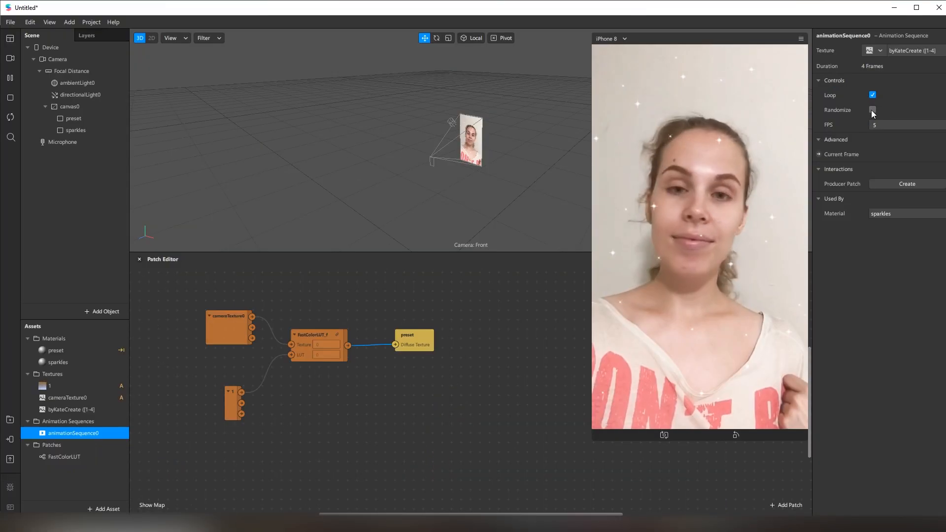
click(837, 103)
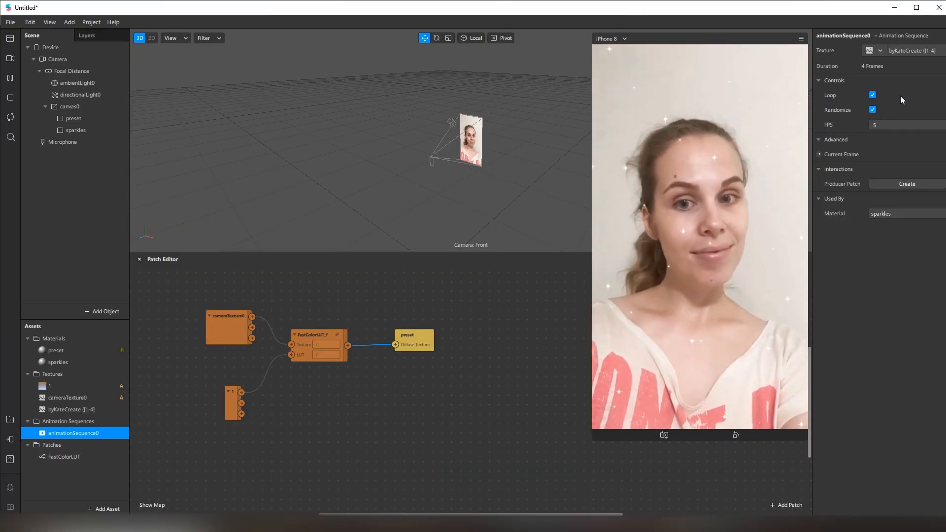
- Set the sparkles material's opacity to 48%, keeping its Alpha blend mode
click(76, 131)
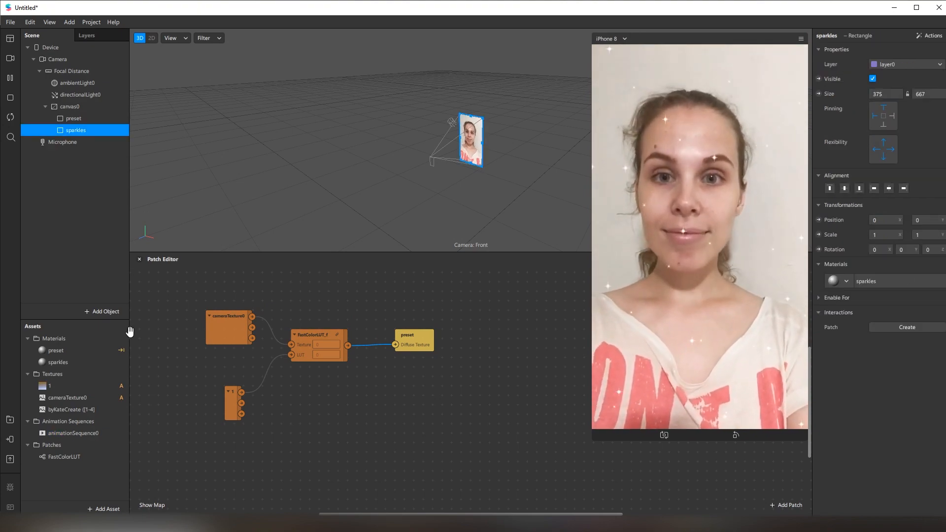
click(60, 363)
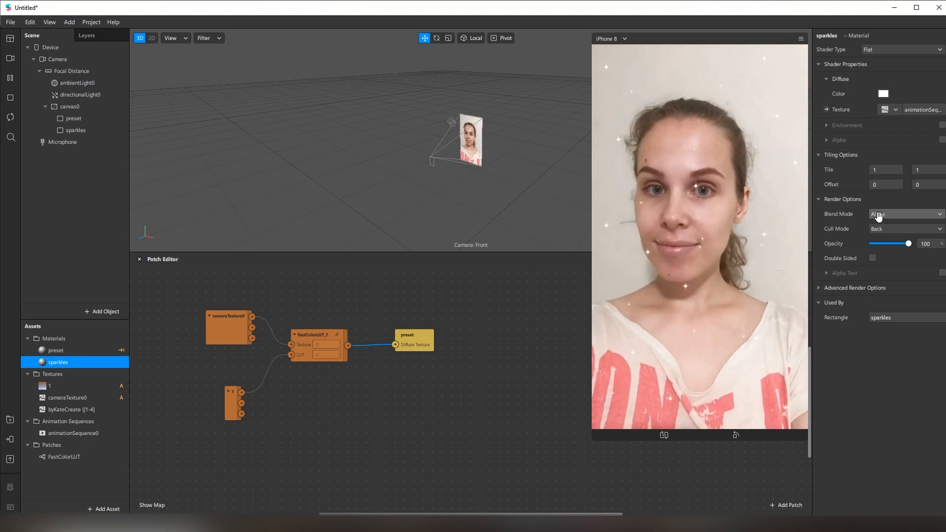
click(879, 215)
click(880, 218)
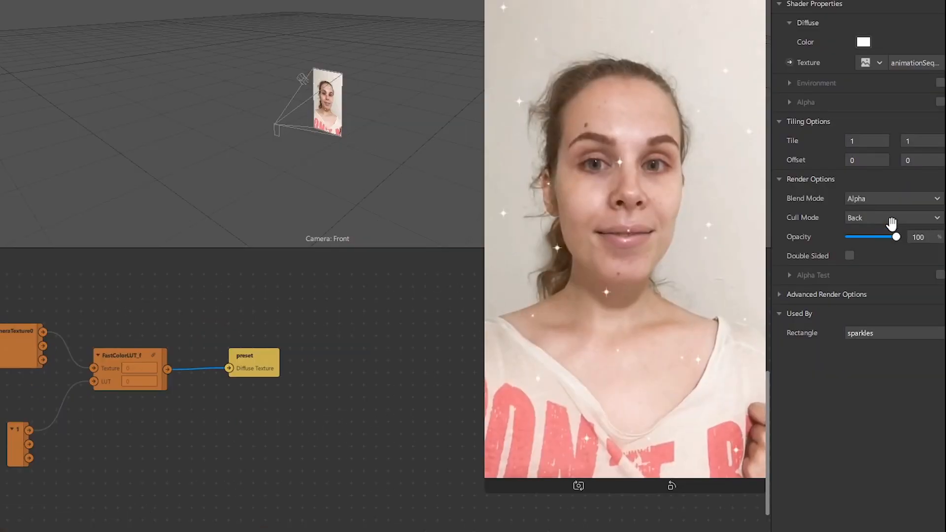
drag(894, 241, 873, 256)
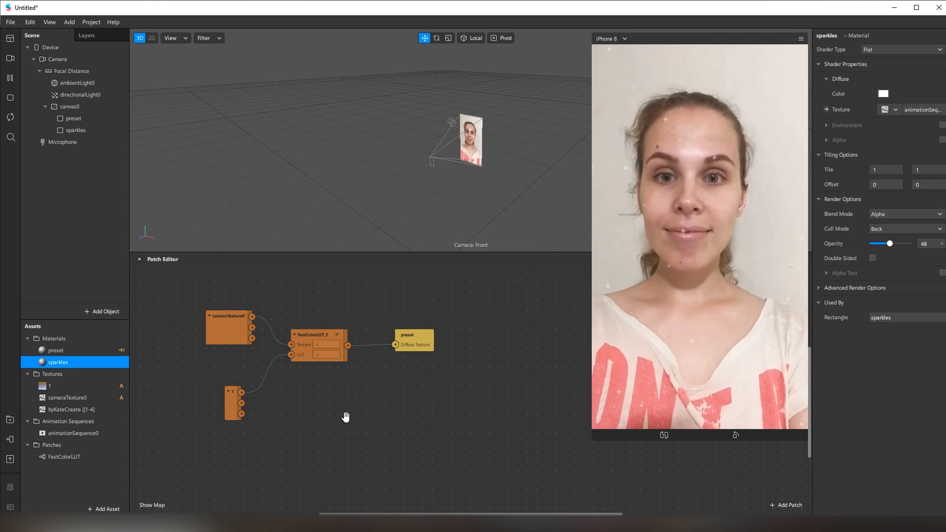
- Add a Screen Tap patch and place it below the FastColorLUT patch
right_click(345, 417)
text(scree)
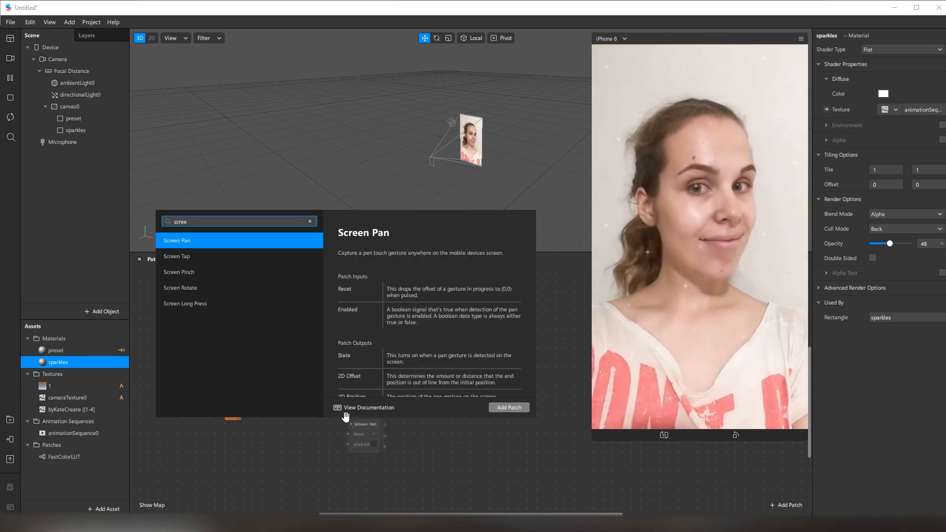
key(Down)
key(Return)
drag(366, 434, 317, 430)
- Create a Visible patch for the sparkles rectangle and connect Screen Tap to it through a Switch patch's Flip input
click(78, 131)
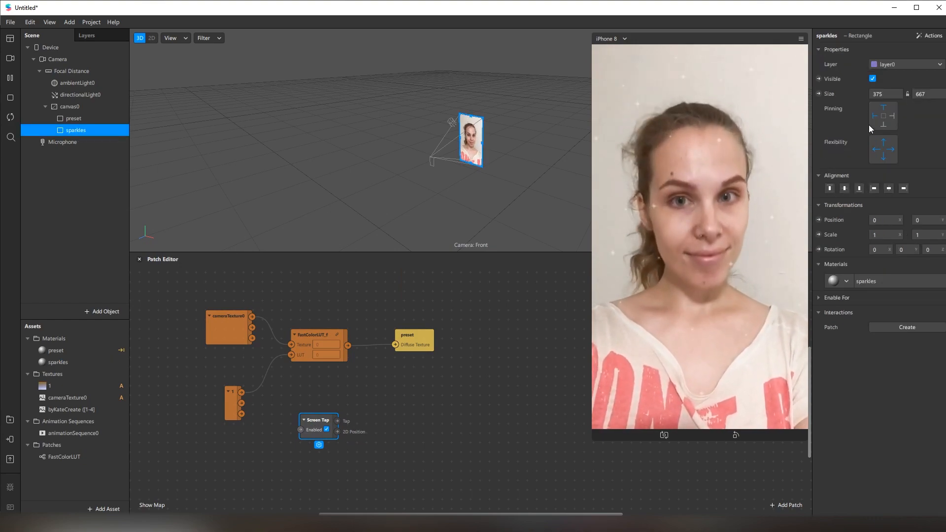
click(819, 79)
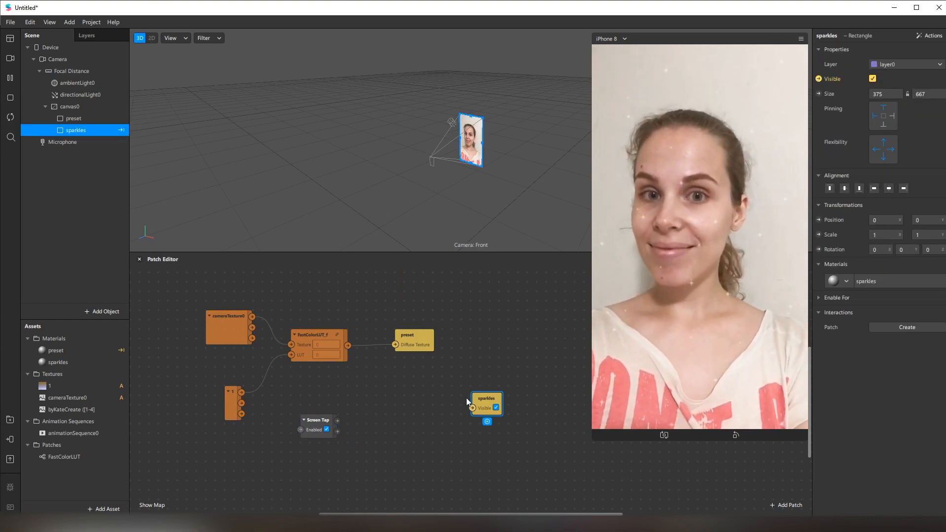
drag(458, 413, 473, 408)
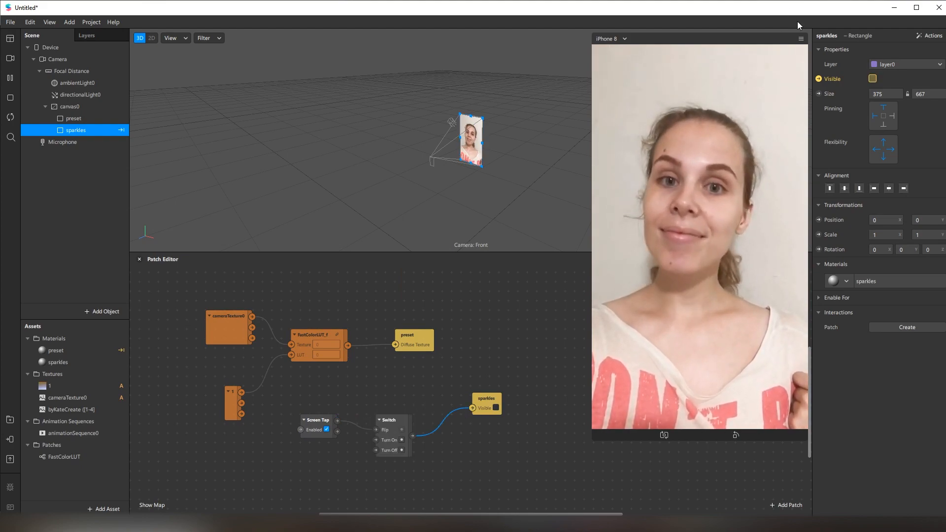
click(800, 39)
click(804, 58)
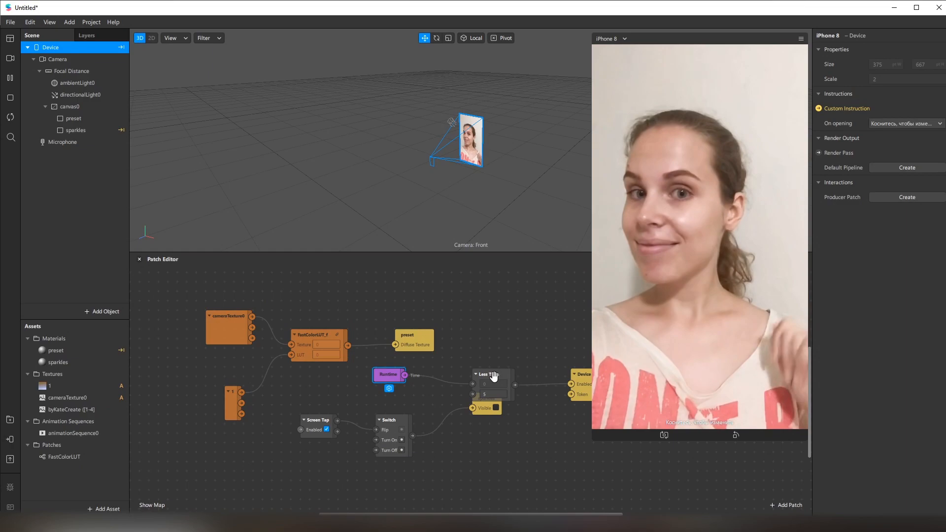
- Arrange the Runtime, Less Than and Device instruction patches in a row below the Screen Tap and Switch patches
shift+drag(493, 375, 379, 462)
drag(583, 387, 439, 476)
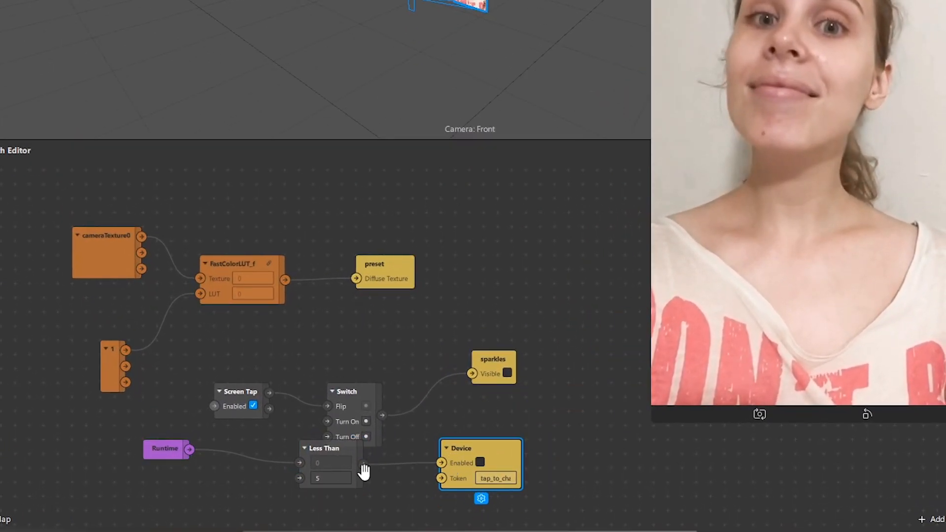
click(344, 451)
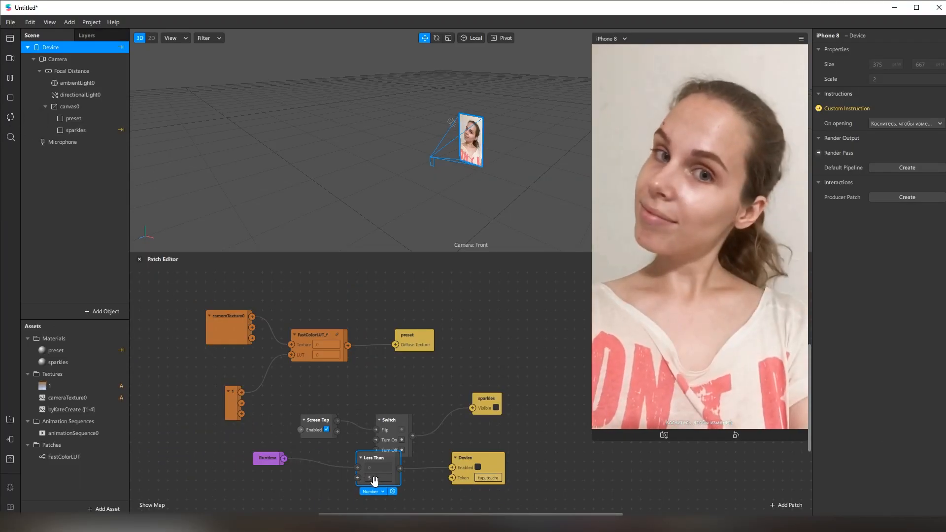
click(151, 37)
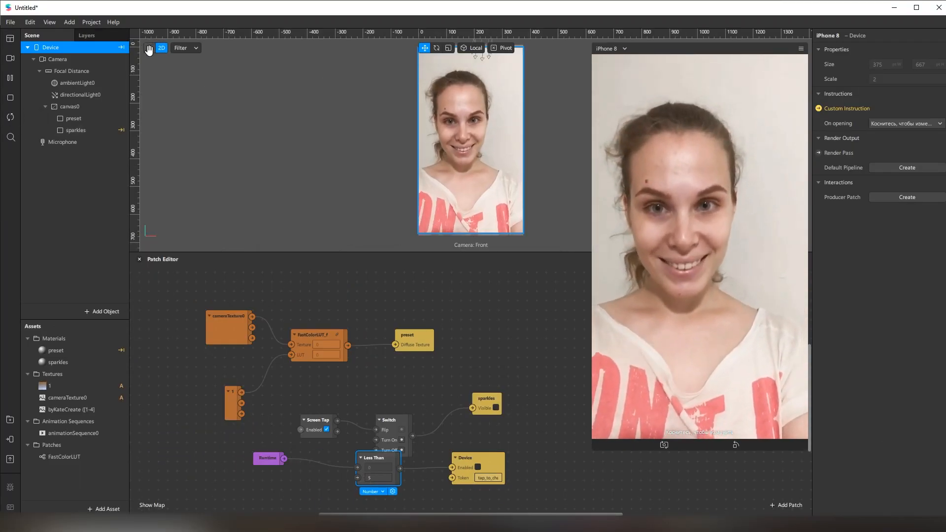
click(140, 38)
click(94, 119)
click(79, 106)
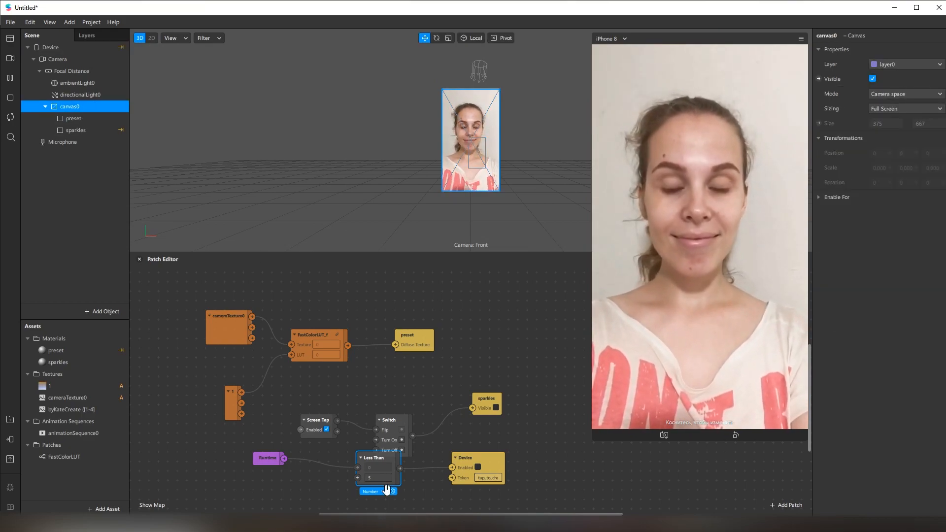